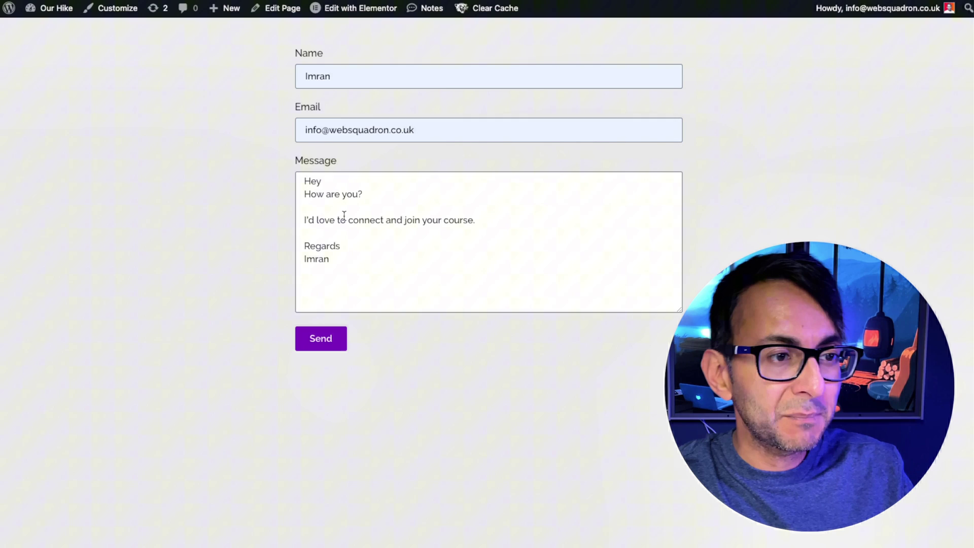
Submit the filled-in contact form on the live site to trigger the default notification email
{"action": "left_click", "coordinate": [342, 208]}
{"action": "left_click", "coordinate": [346, 232]}
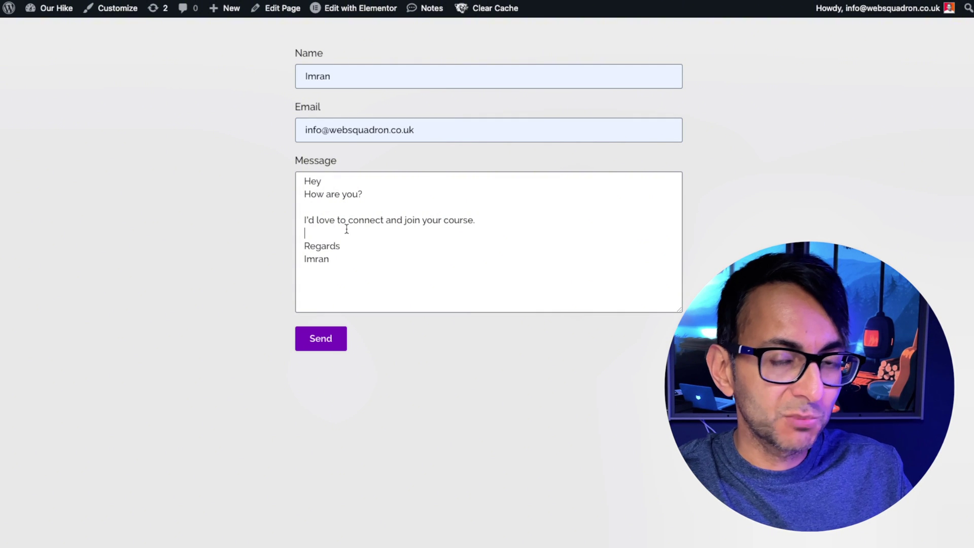
{"action": "left_click", "coordinate": [335, 337]}
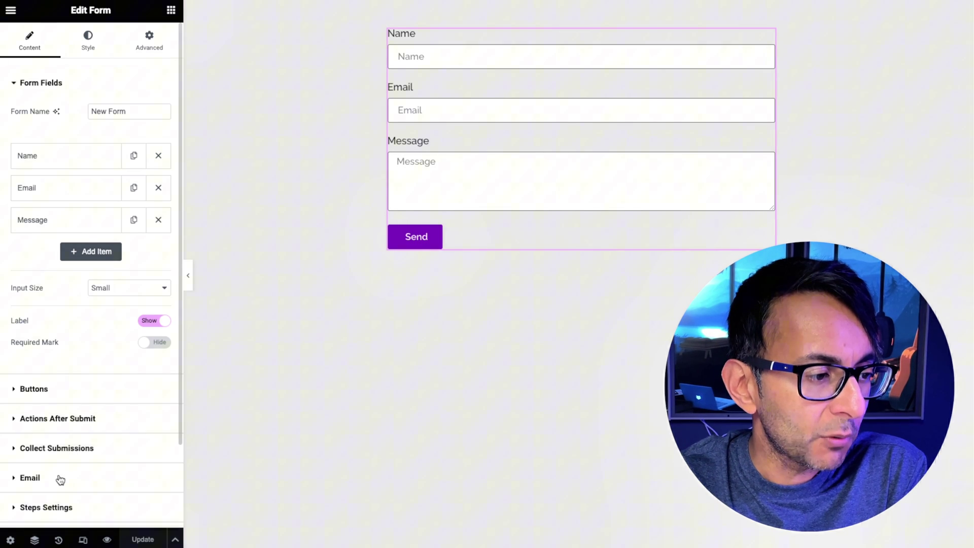
Show the form's Email settings and select the [all-fields] shortcode in the Message box
{"action": "left_click", "coordinate": [58, 479]}
{"action": "triple_click", "coordinate": [61, 330]}
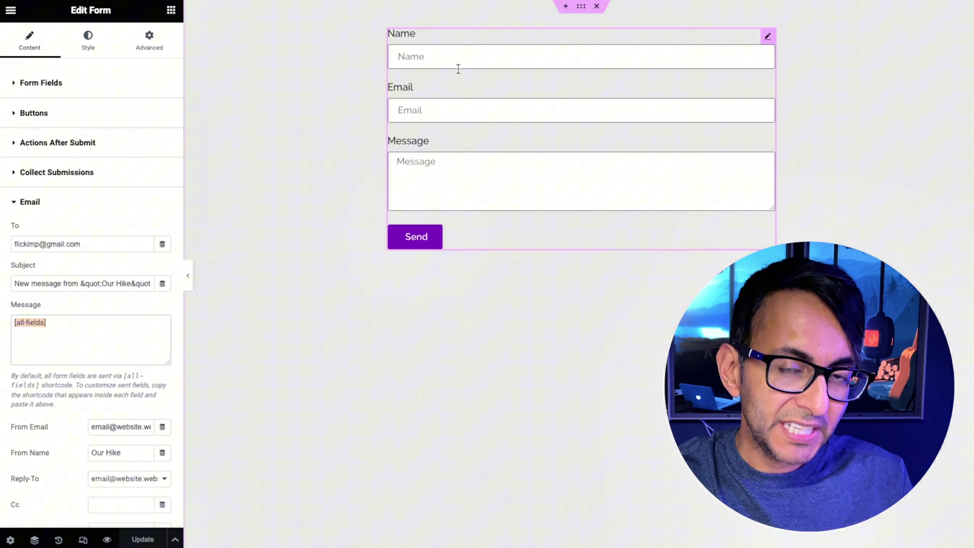
Change the Name field's ID to Namex
{"action": "left_click", "coordinate": [522, 111]}
{"action": "left_click", "coordinate": [79, 158]}
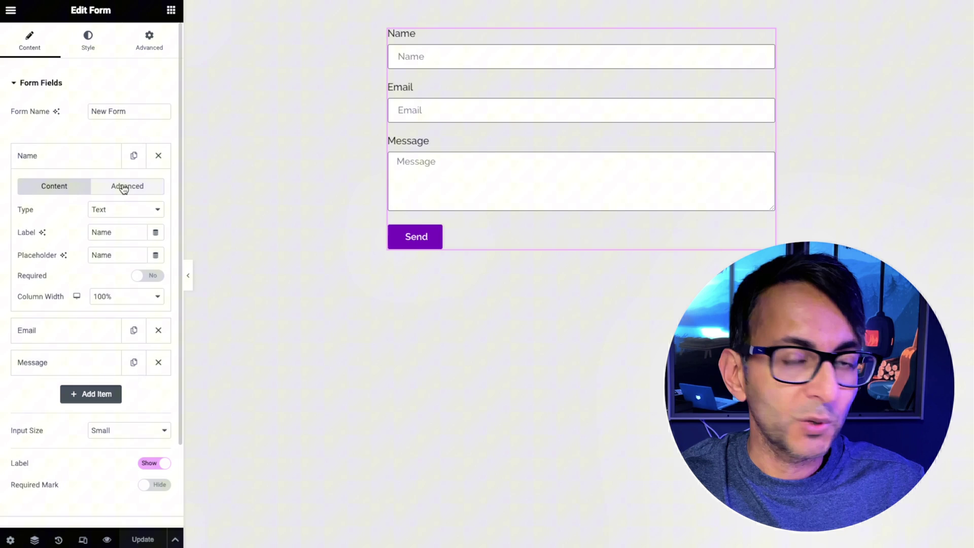
{"action": "left_click", "coordinate": [126, 187]}
{"action": "double_click", "coordinate": [104, 232]}
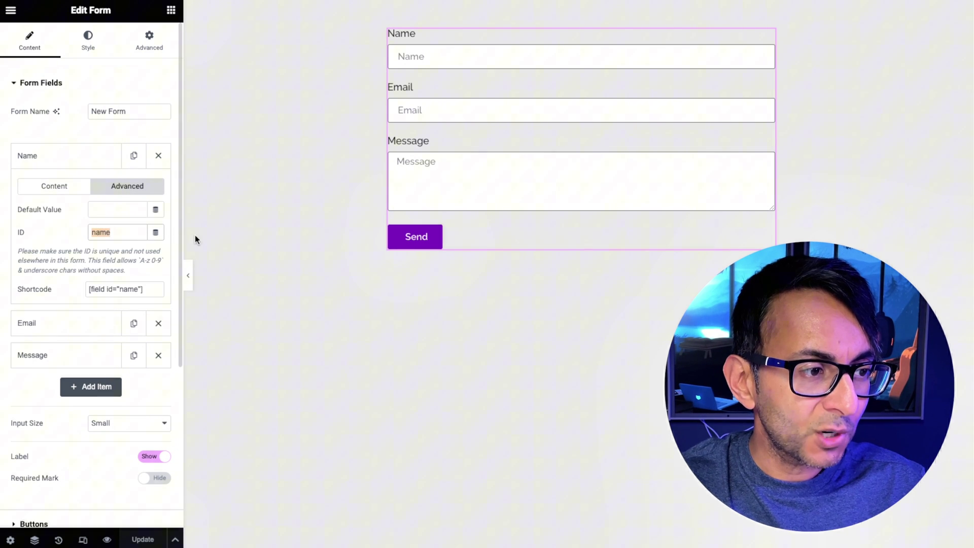
{"action": "type", "text": "Namex"}
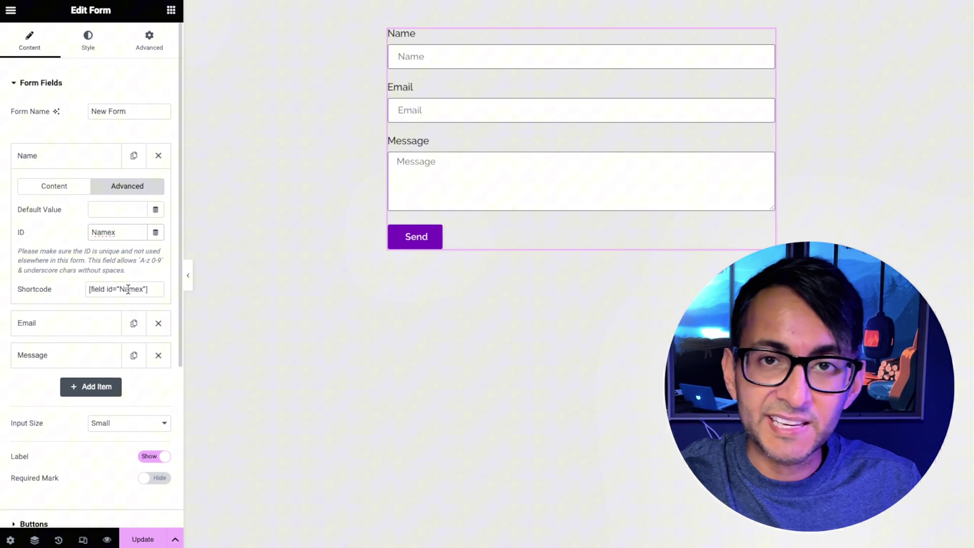
{"action": "left_click", "coordinate": [66, 157]}
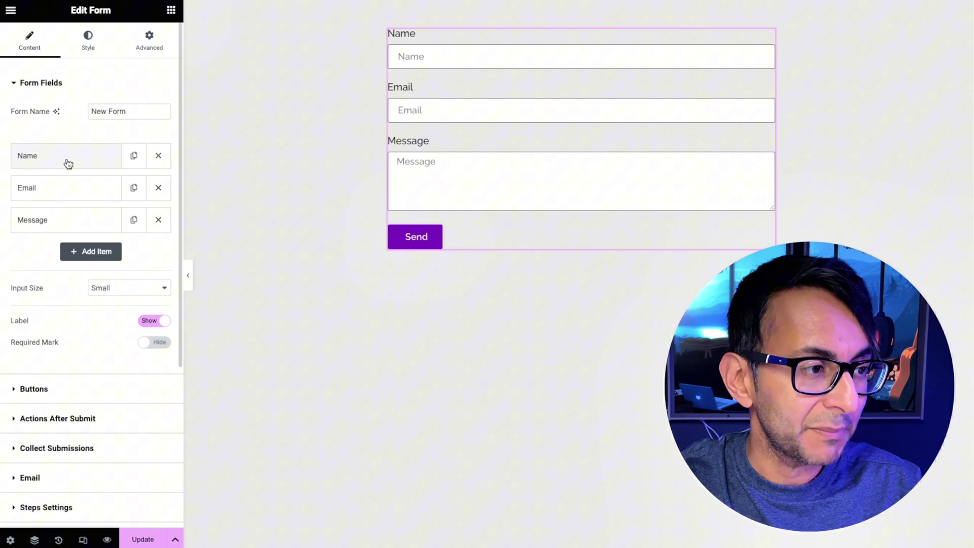
Give the Email and Message fields the IDs Contactx and Detailsx
{"action": "left_click", "coordinate": [86, 188]}
{"action": "left_click", "coordinate": [125, 219]}
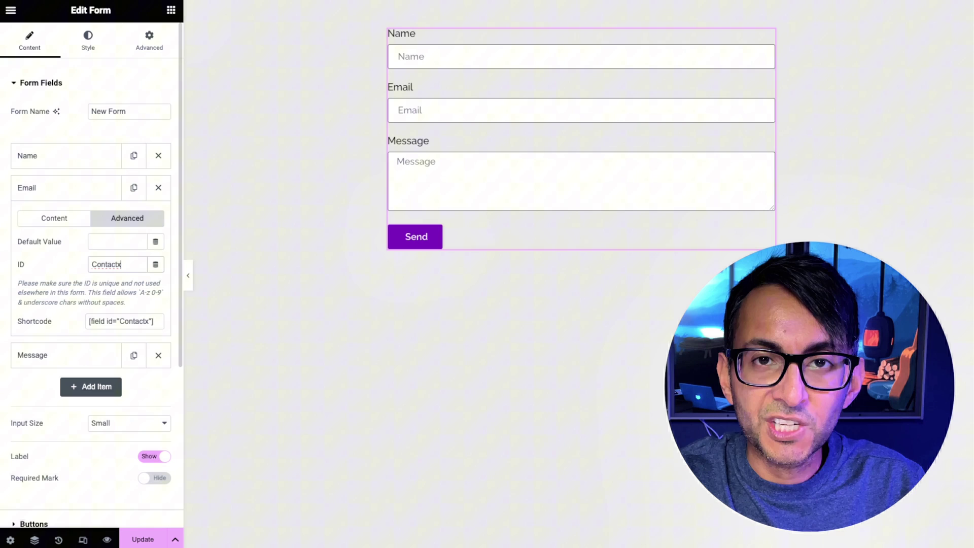
{"action": "left_click", "coordinate": [80, 198]}
{"action": "left_click", "coordinate": [66, 221]}
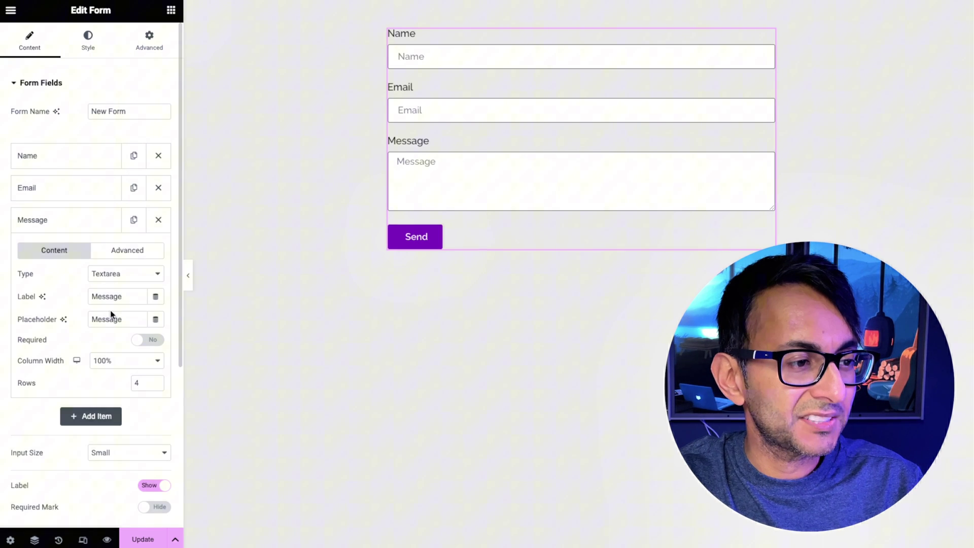
{"action": "left_click", "coordinate": [124, 251]}
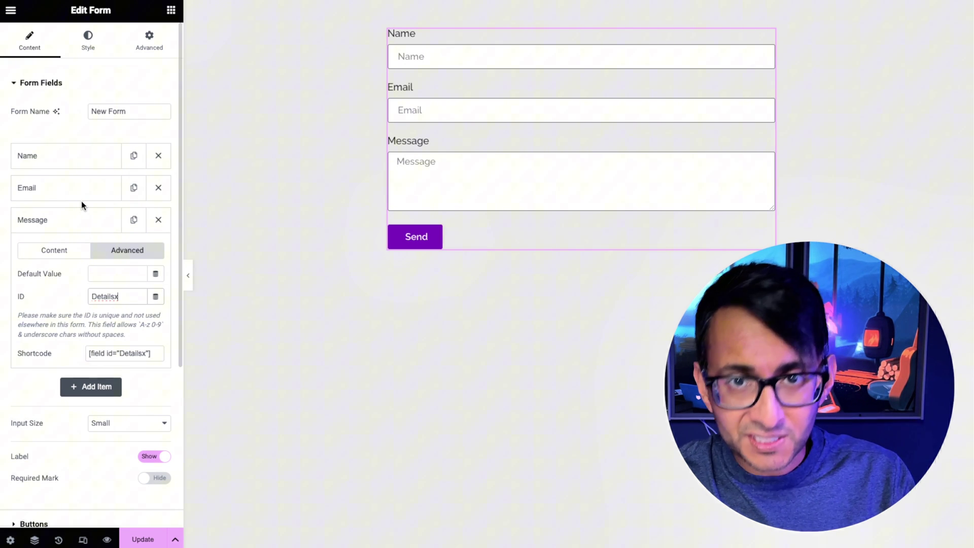
{"action": "left_click", "coordinate": [75, 227]}
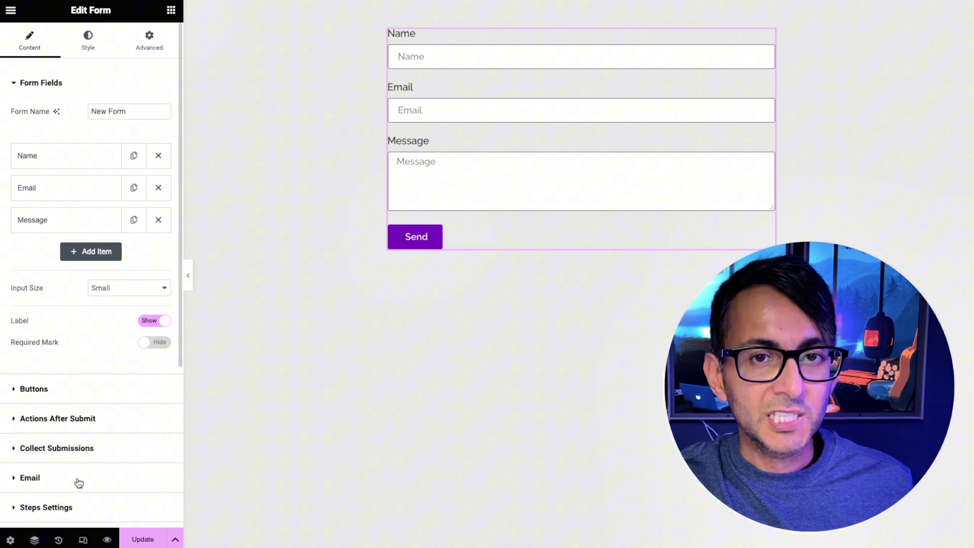
Replace [all-fields] in the email Message box with the HTML template using Namex, Contactx and Detailsx shortcodes
{"action": "left_click", "coordinate": [77, 479]}
{"action": "left_click_drag", "start_coordinate": [67, 322], "coordinate": [2, 325]}
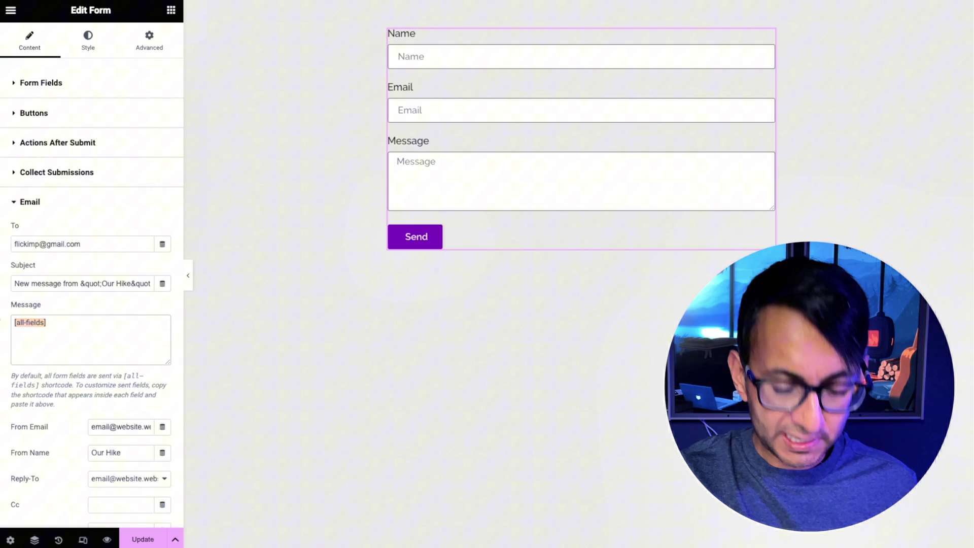
{"action": "key", "text": "Left"}
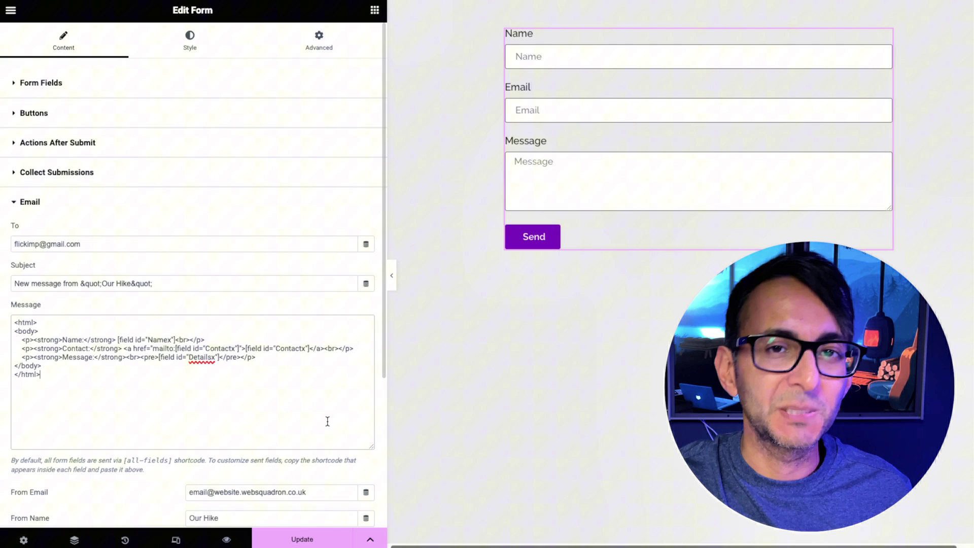
Review the template's Name line with the Namex shortcode and the Contact line's mailto link
{"action": "left_click_drag", "start_coordinate": [225, 339], "coordinate": [19, 339]}
{"action": "left_click", "coordinate": [141, 430]}
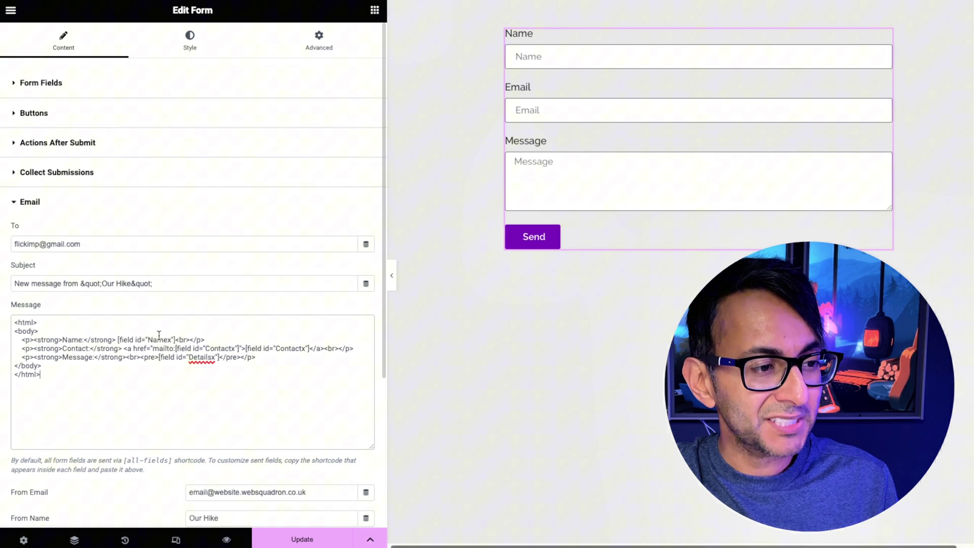
{"action": "left_click_drag", "start_coordinate": [119, 340], "coordinate": [162, 339]}
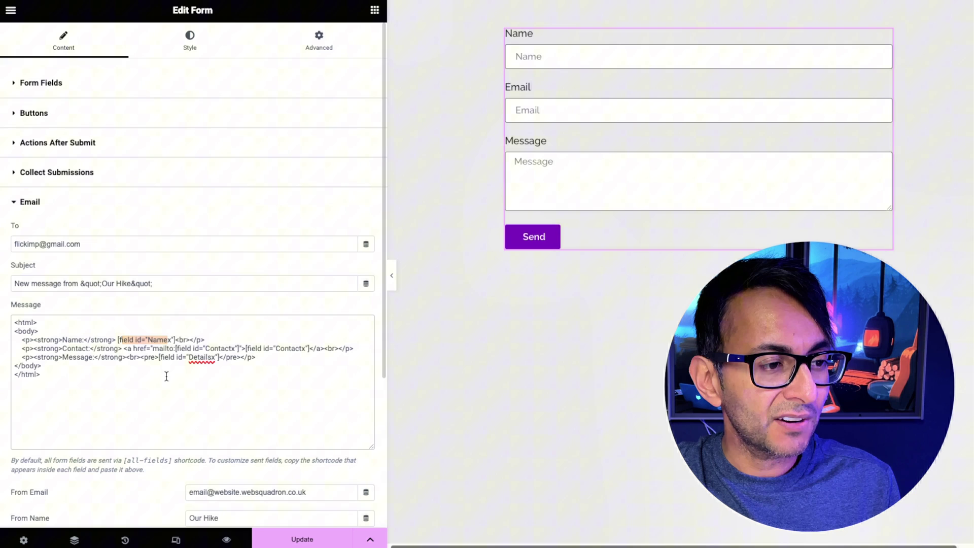
{"action": "left_click", "coordinate": [173, 398]}
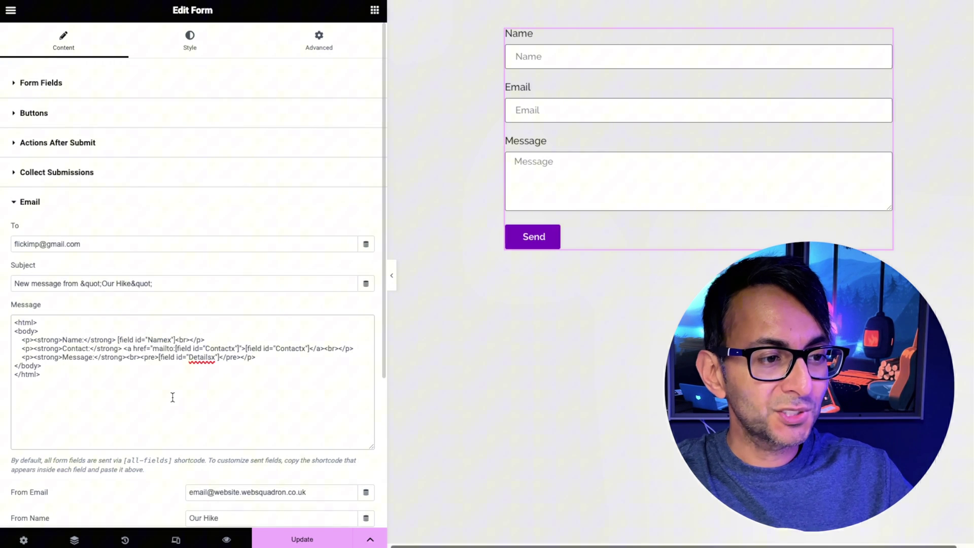
{"action": "left_click_drag", "start_coordinate": [241, 348], "coordinate": [216, 362]}
{"action": "left_click", "coordinate": [160, 383]}
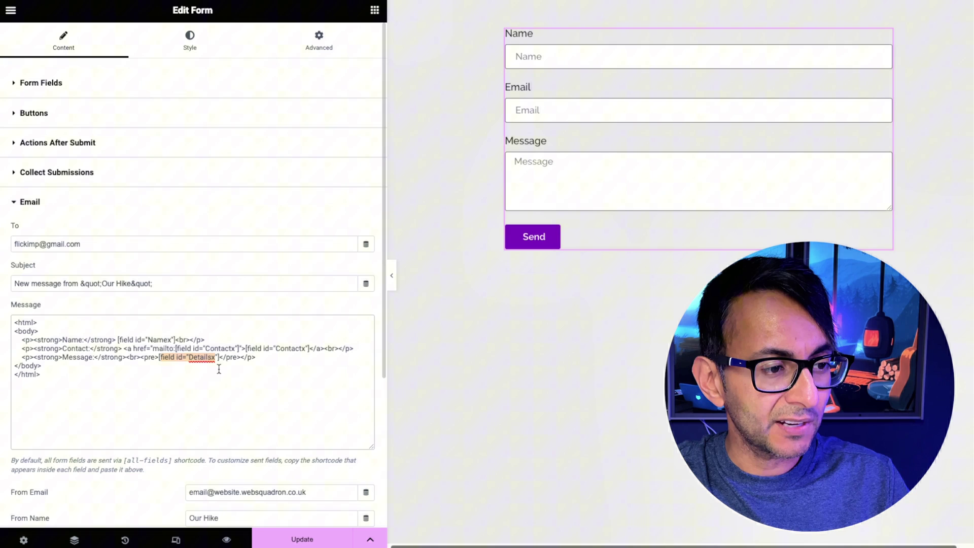
{"action": "left_click", "coordinate": [215, 386]}
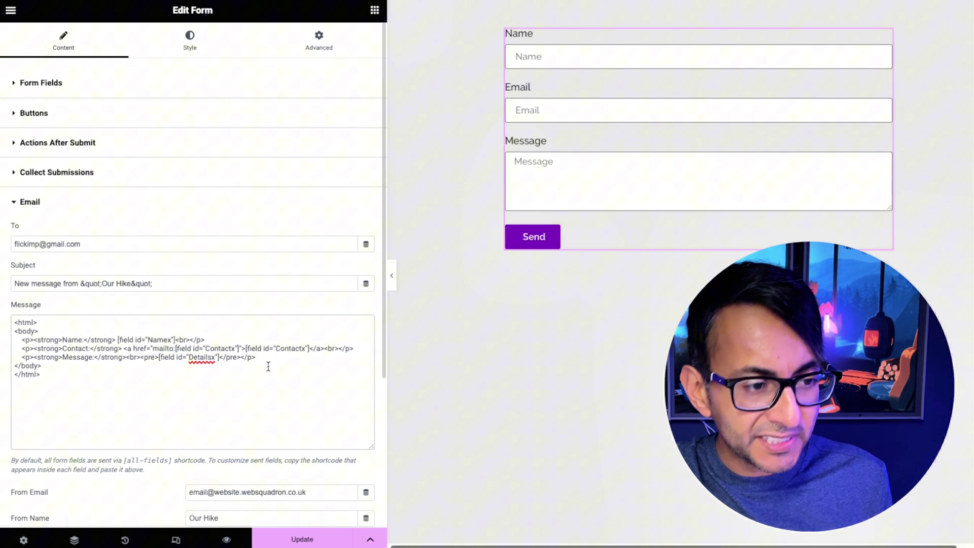
Review the Message line's line break and pre tags, then update the form and send a test submission
{"action": "left_click_drag", "start_coordinate": [256, 357], "coordinate": [6, 361]}
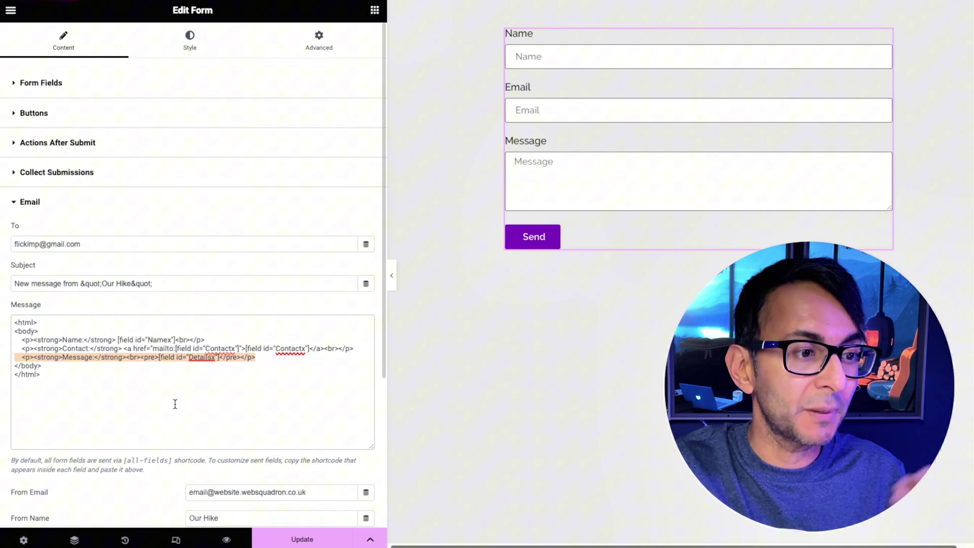
{"action": "left_click", "coordinate": [283, 358]}
{"action": "left_click", "coordinate": [330, 359]}
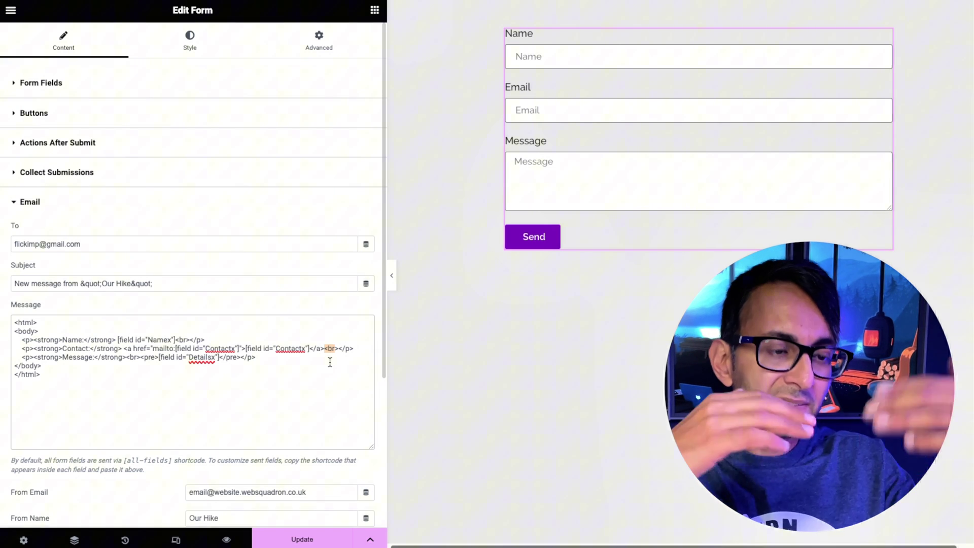
{"action": "left_click", "coordinate": [252, 357]}
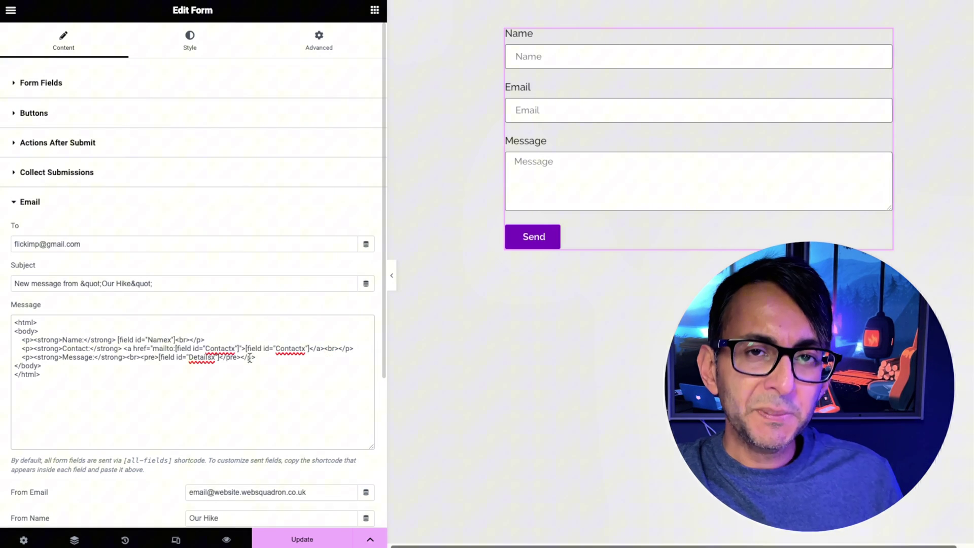
{"action": "left_click", "coordinate": [193, 357]}
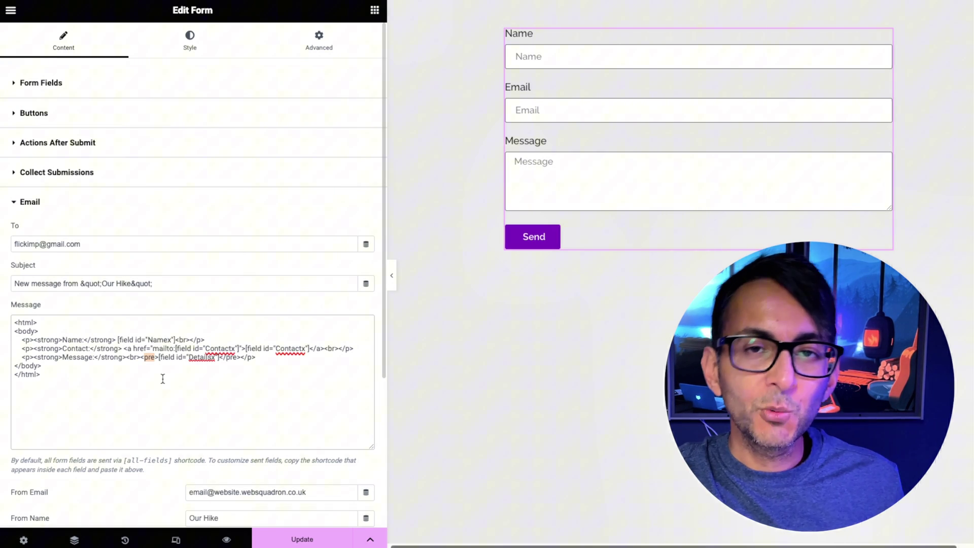
{"action": "left_click", "coordinate": [232, 359]}
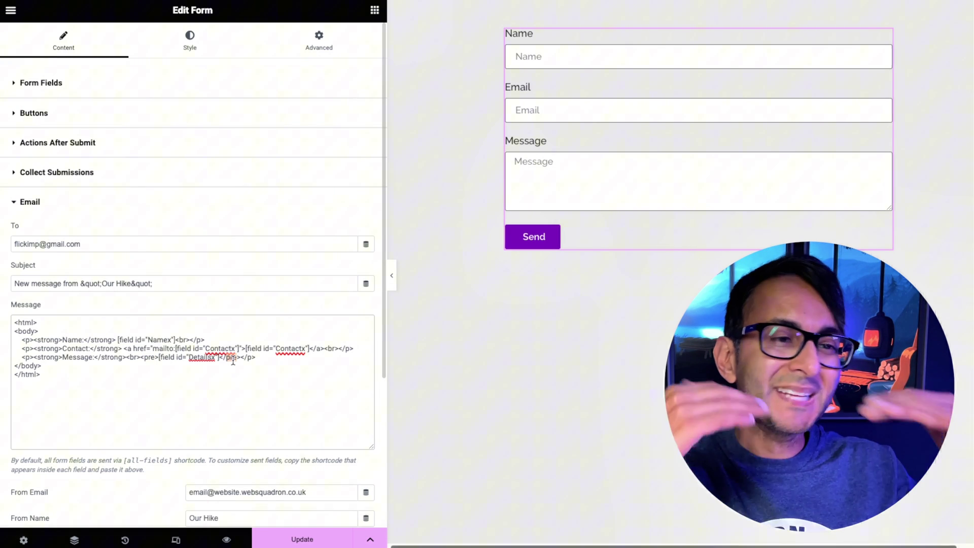
{"action": "left_click", "coordinate": [311, 539]}
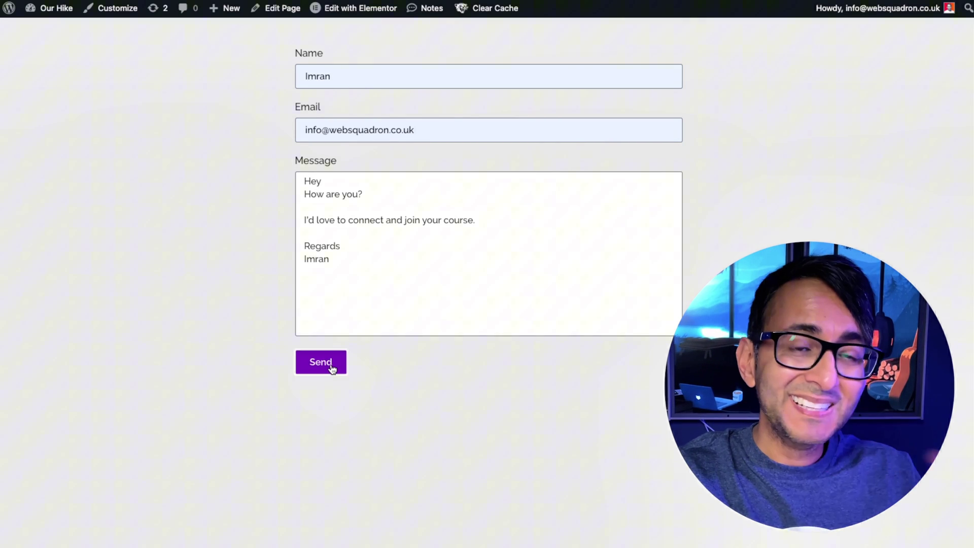
{"action": "left_click", "coordinate": [331, 366]}
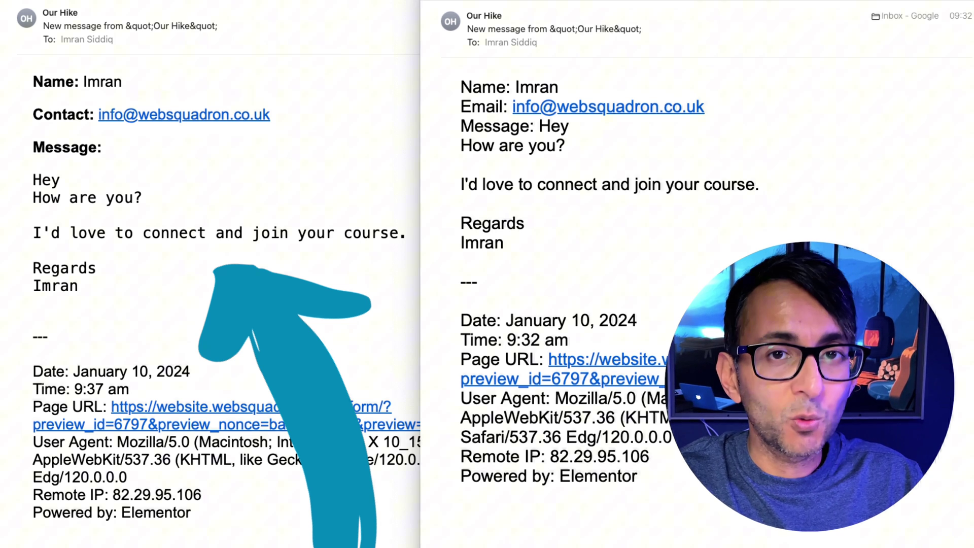